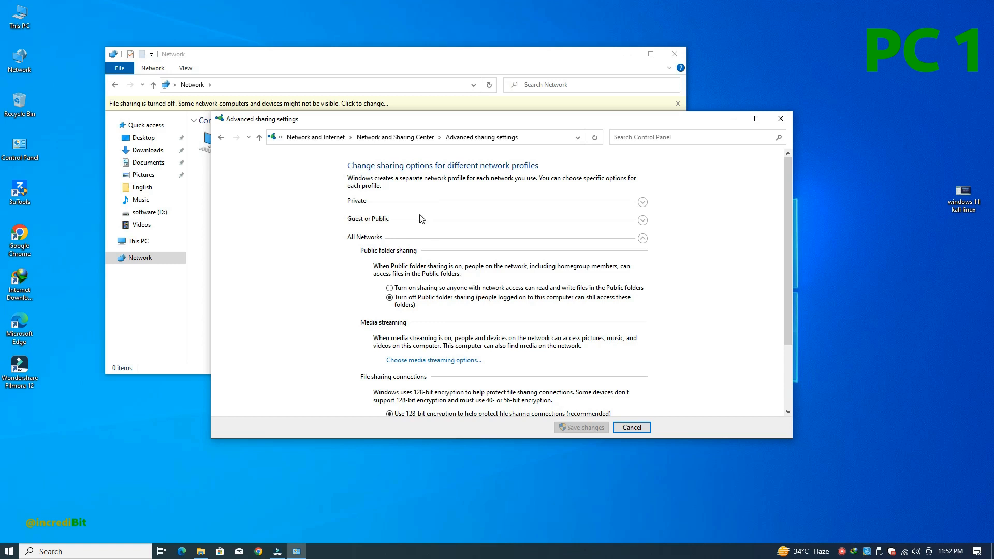
Turn on public folder sharing and turn off password protected sharing for all networks, and save the changes
{"action": "left_click", "coordinate": [389, 288]}
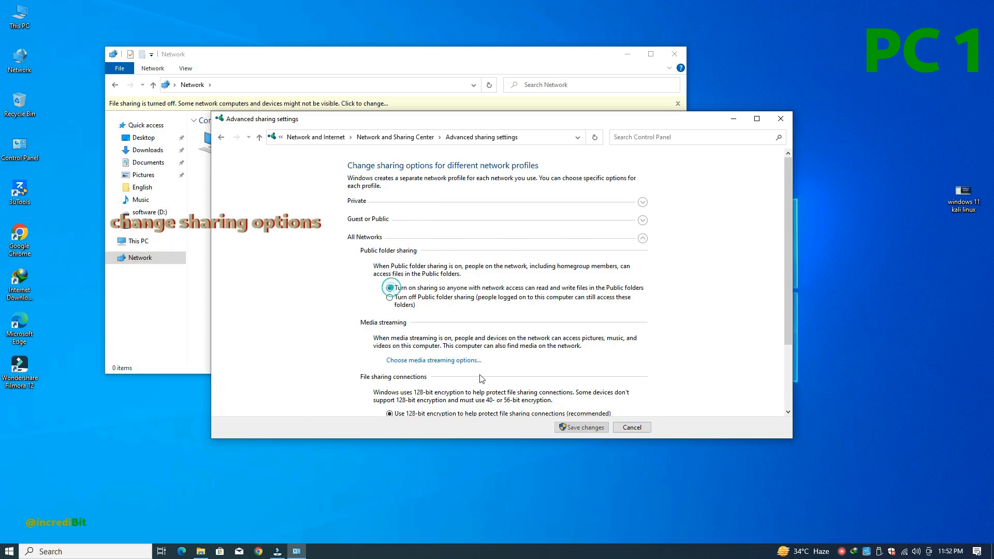
{"action": "scroll", "coordinate": [481, 379], "scroll_direction": "down", "scroll_amount": 3}
{"action": "left_click", "coordinate": [399, 407]}
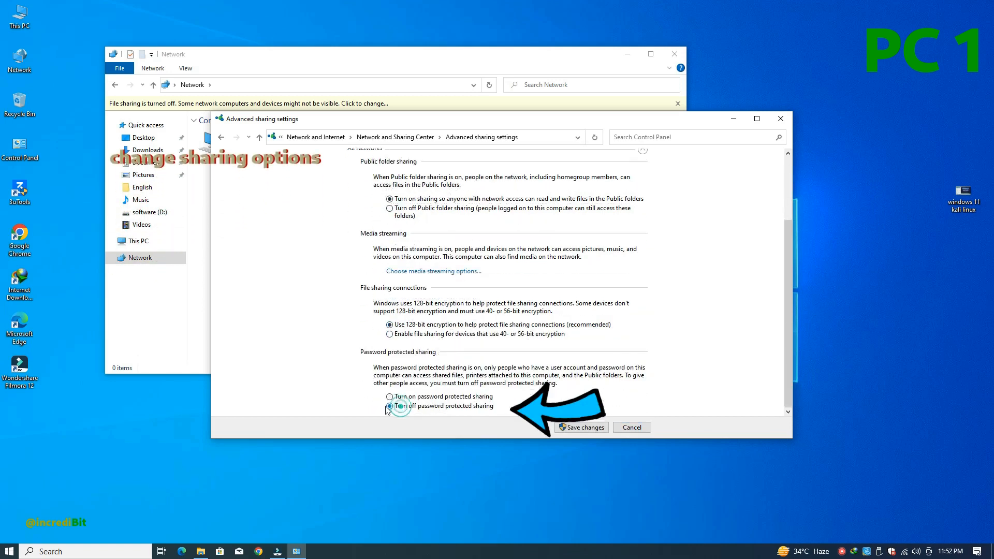
{"action": "left_click", "coordinate": [588, 429]}
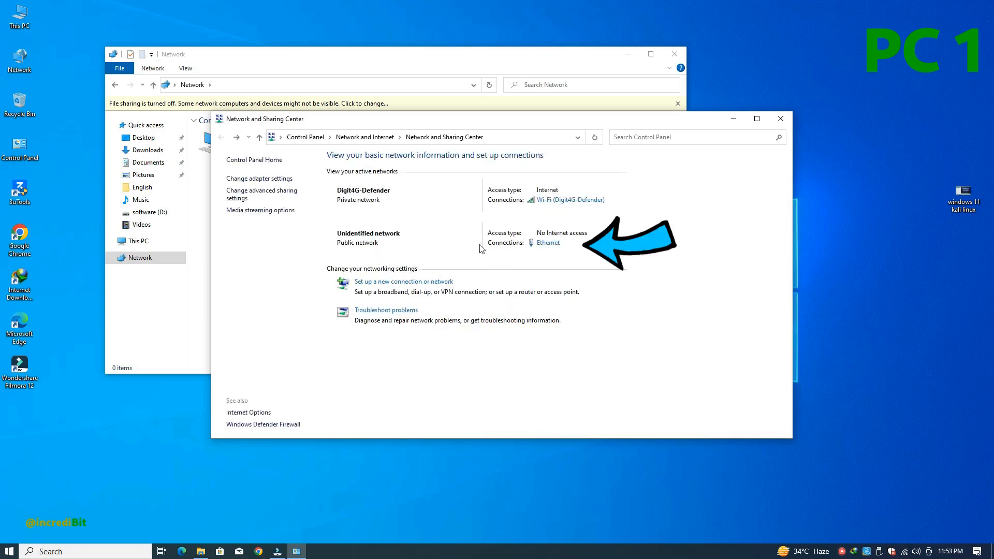
Open the Ethernet connection's Internet Protocol Version 4 properties and choose to use a manually specified IP address
{"action": "left_click", "coordinate": [549, 244]}
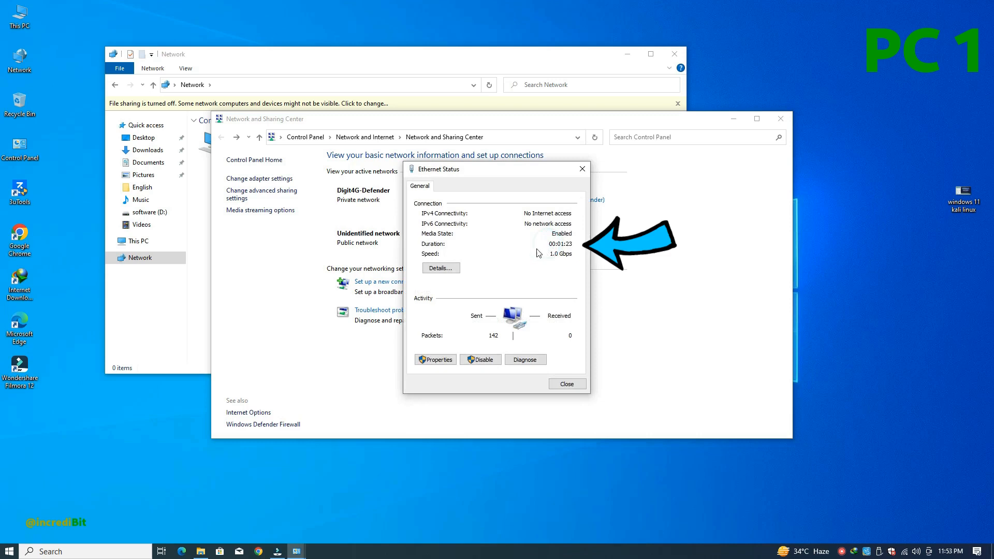
{"action": "left_click", "coordinate": [436, 360]}
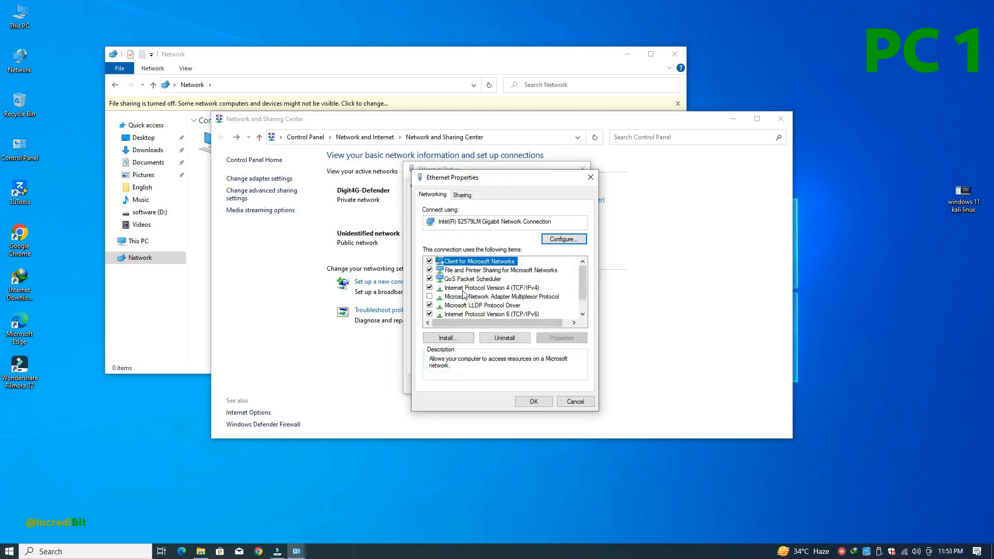
{"action": "left_click", "coordinate": [467, 288]}
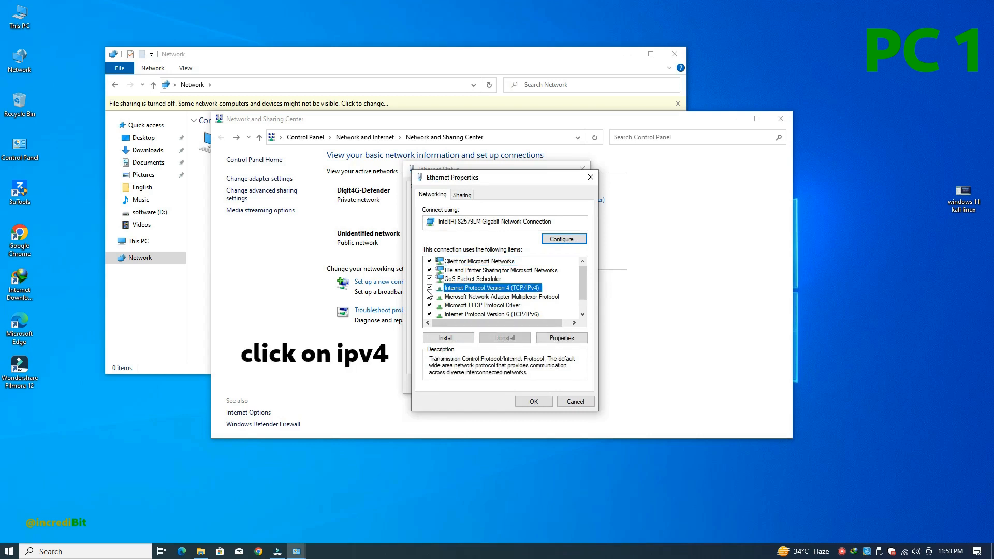
{"action": "double_click", "coordinate": [464, 290]}
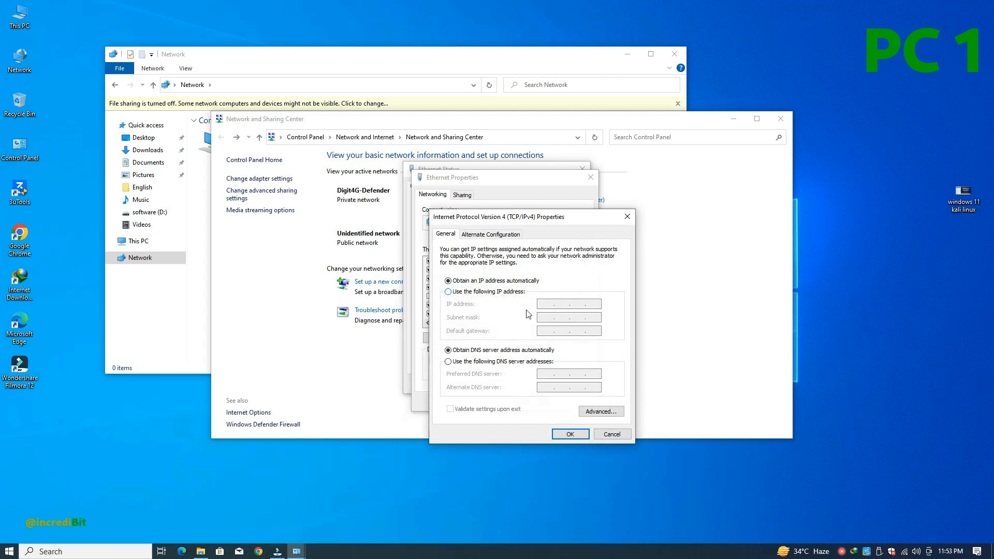
{"action": "left_click", "coordinate": [489, 292]}
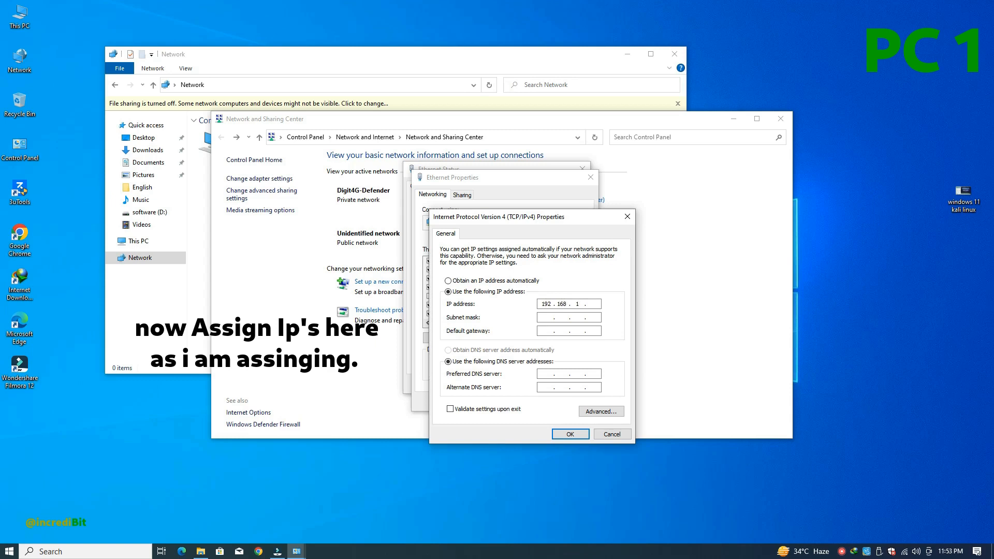
Enter IP address 192.168.1.1, subnet mask 255.255.255.0 and default gateway 192.168.1.2
{"action": "key", "text": "Tab"}
{"action": "left_click", "coordinate": [593, 305]}
{"action": "key", "text": "Tab"}
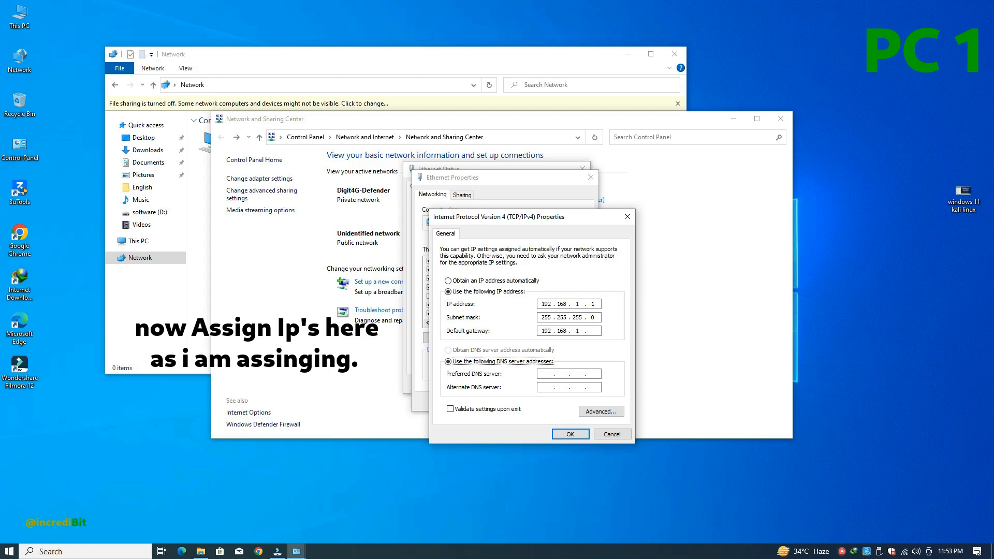
{"action": "left_click", "coordinate": [598, 332]}
Set the preferred DNS server to 8.8.8.8, save the IPv4 settings and close the Ethernet dialogs
{"action": "type", "text": "888"}
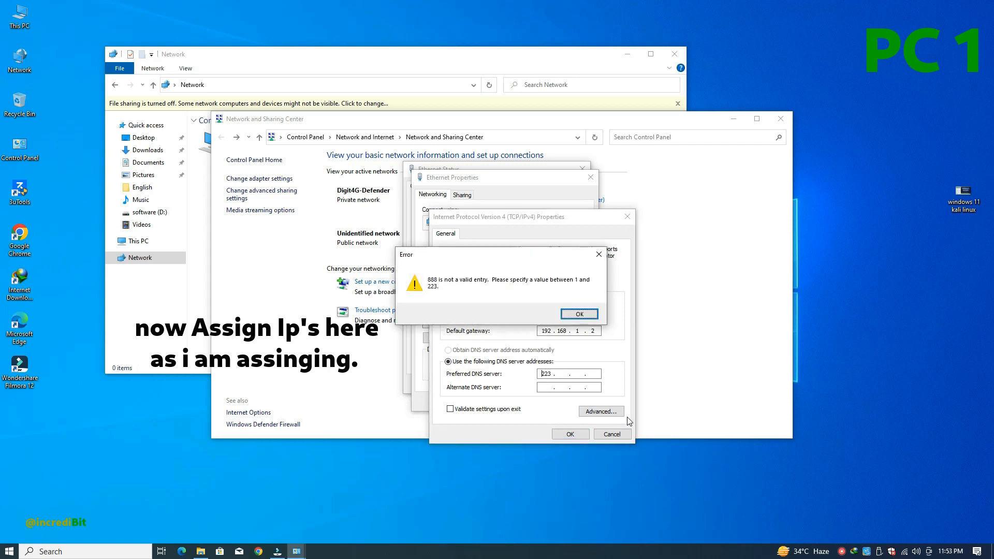
{"action": "key", "text": "Return"}
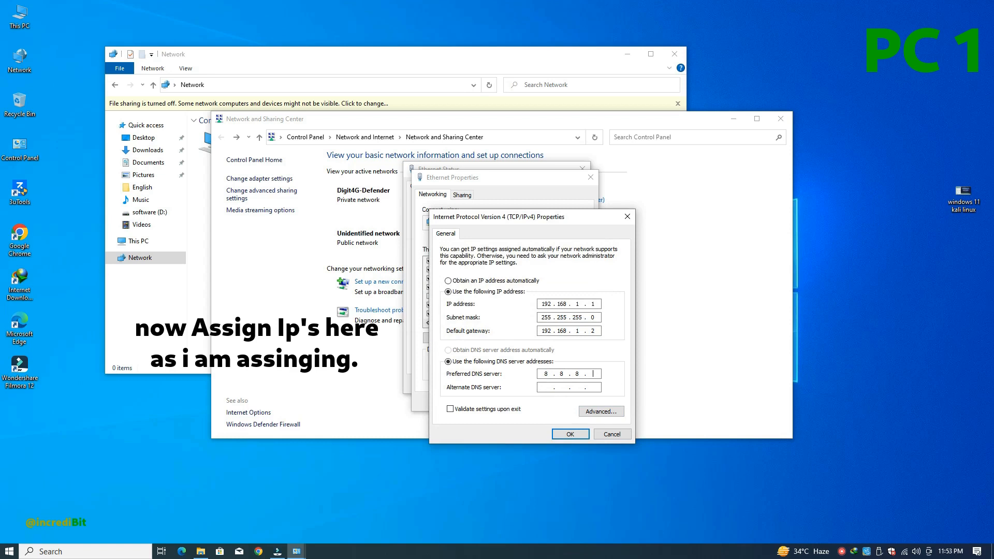
{"action": "type", "text": "8"}
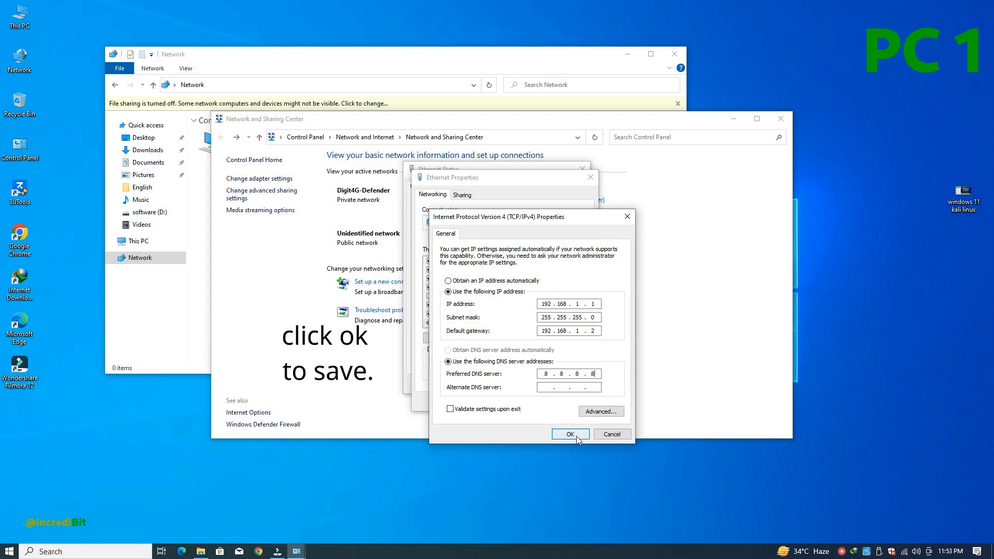
{"action": "left_click", "coordinate": [577, 435]}
{"action": "left_click", "coordinate": [536, 404]}
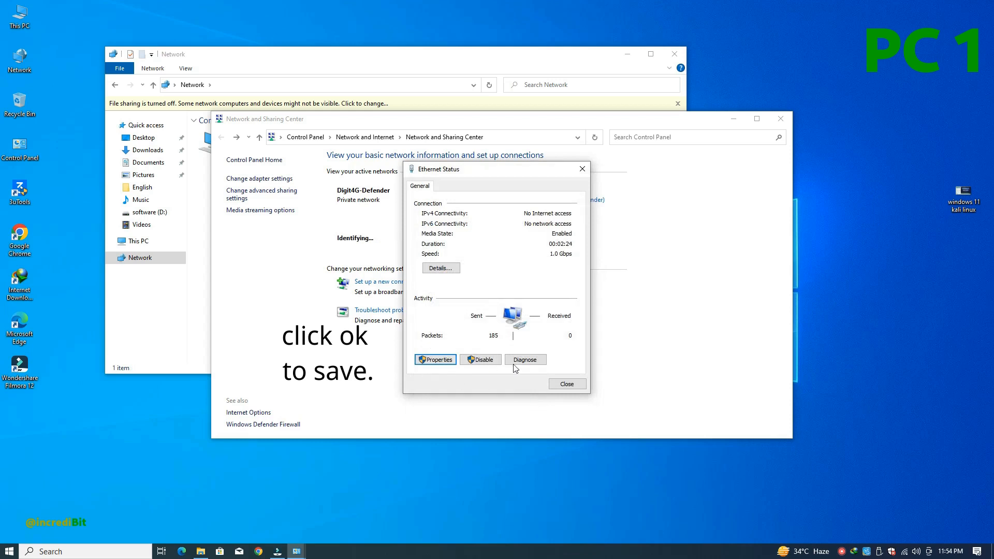
{"action": "left_click", "coordinate": [565, 386]}
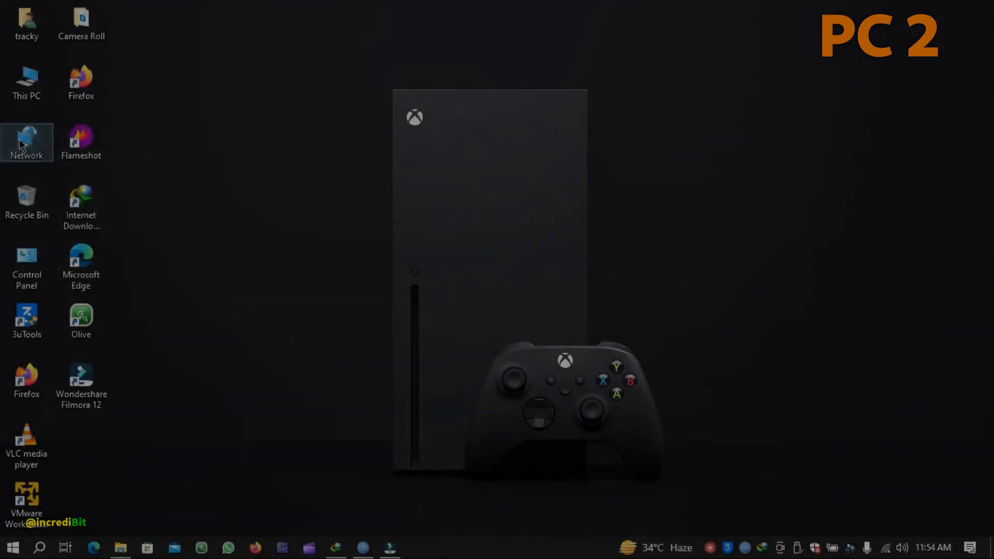
On PC 2, open the advanced sharing settings from the network properties and expand the All Networks profile
{"action": "right_click", "coordinate": [20, 138]}
{"action": "left_click", "coordinate": [62, 279]}
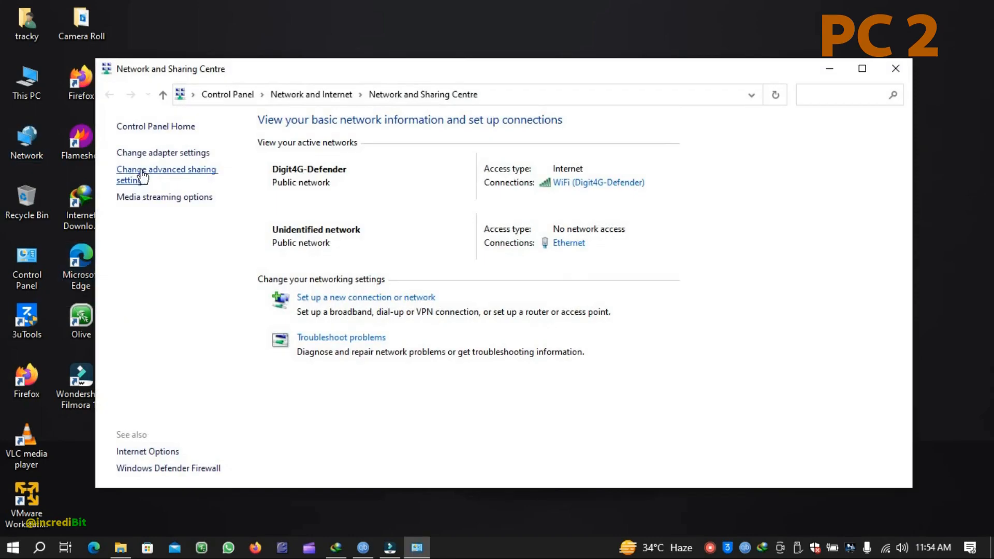
{"action": "left_click", "coordinate": [145, 171]}
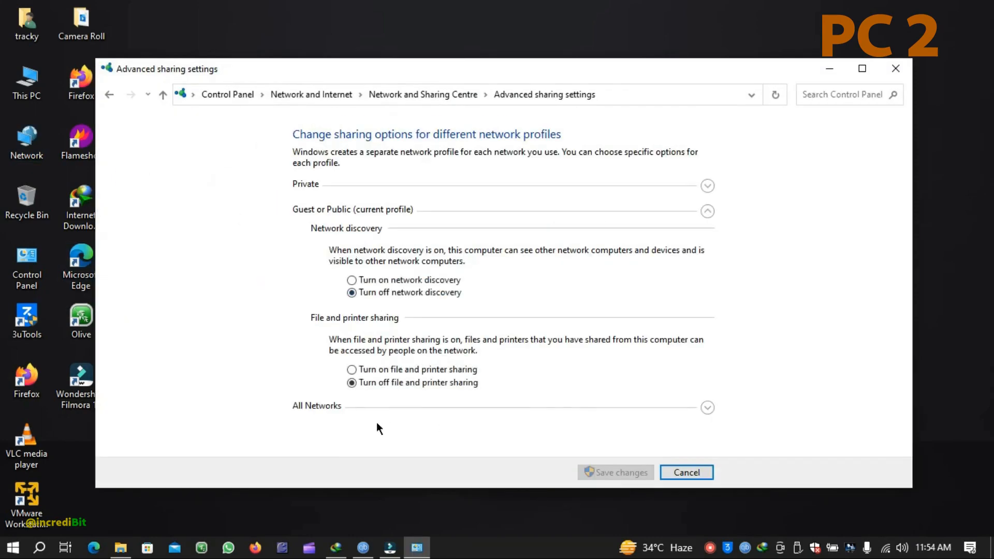
{"action": "left_click", "coordinate": [333, 405]}
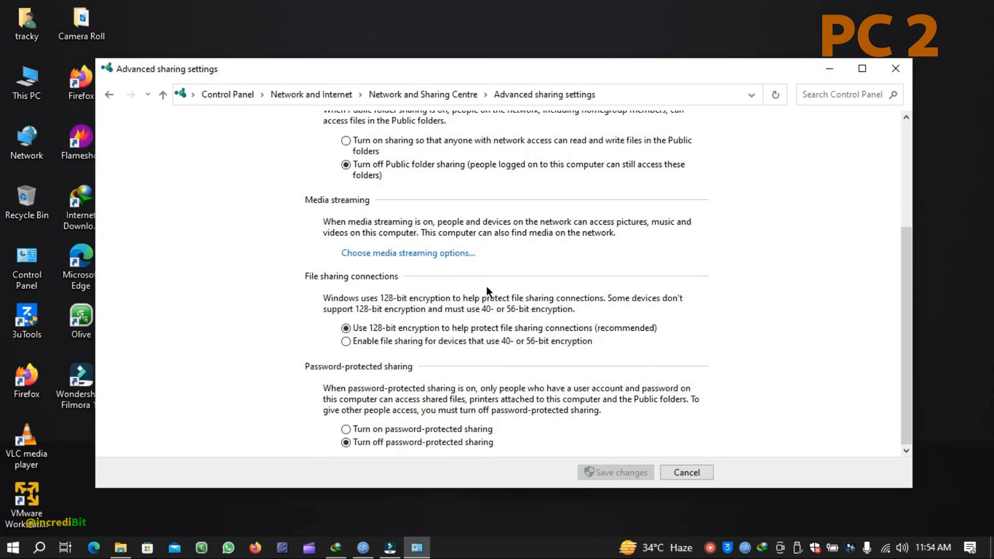
Turn on public folder sharing, keep password-protected sharing turned off, and save the sharing changes on PC 2
{"action": "scroll", "coordinate": [399, 358], "scroll_direction": "up", "scroll_amount": 4}
{"action": "left_click", "coordinate": [358, 251]}
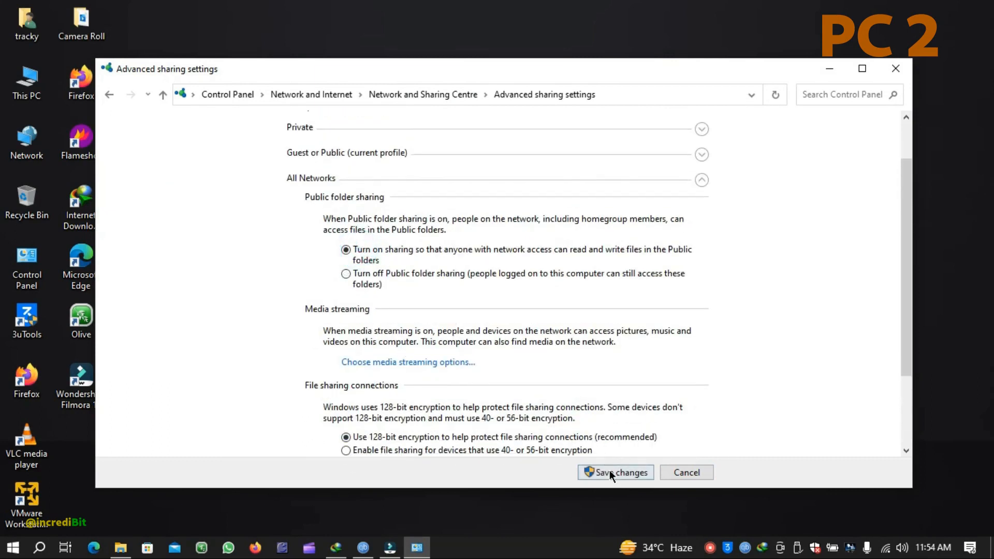
{"action": "scroll", "coordinate": [350, 389], "scroll_direction": "down", "scroll_amount": 3}
{"action": "left_click", "coordinate": [364, 443]}
{"action": "left_click", "coordinate": [599, 471]}
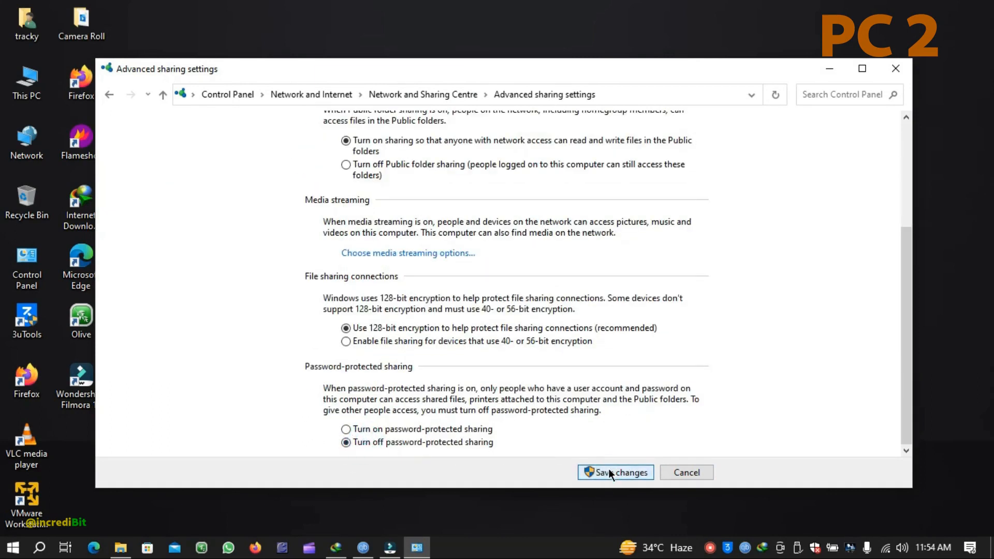
Open PC 2's Ethernet IPv4 properties and assign the static IP address 192.168.1.2
{"action": "left_click", "coordinate": [567, 246]}
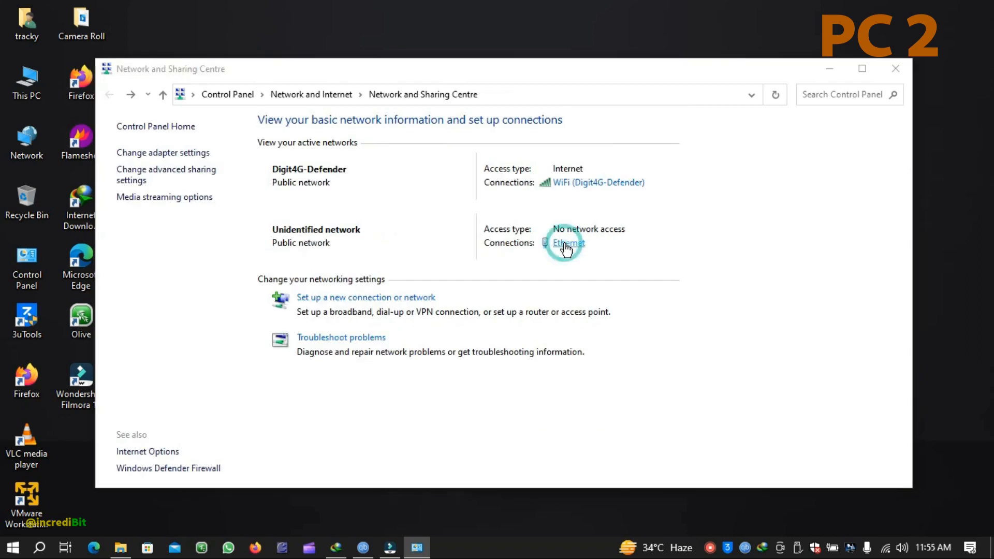
{"action": "left_click", "coordinate": [401, 392]}
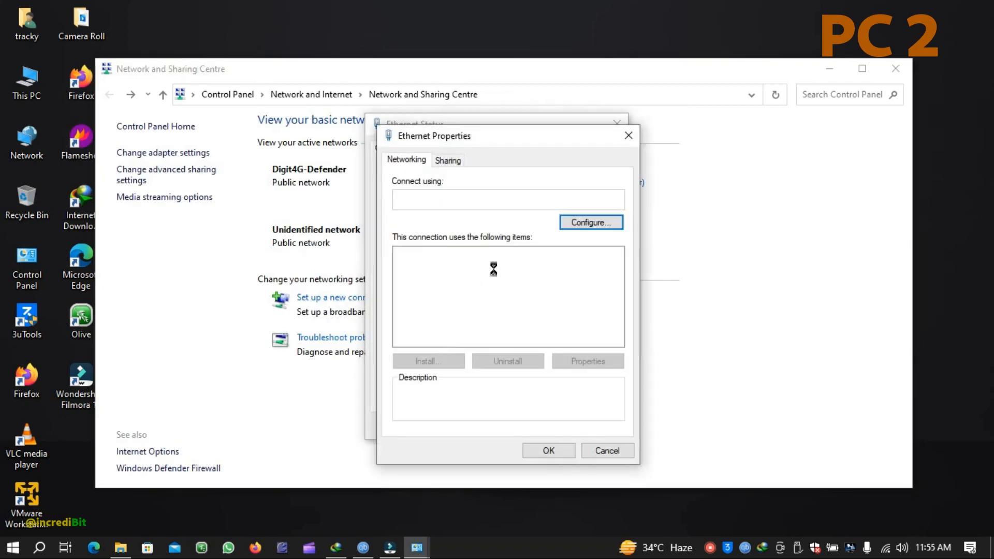
{"action": "left_click", "coordinate": [511, 303]}
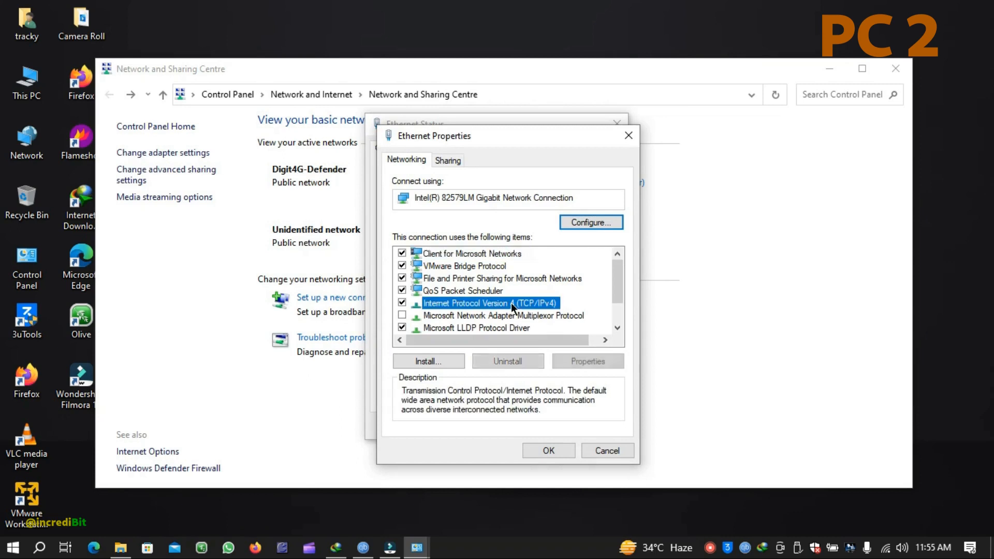
{"action": "double_click", "coordinate": [502, 307]}
{"action": "type", "text": "192 . 168 . 1 . 2"}
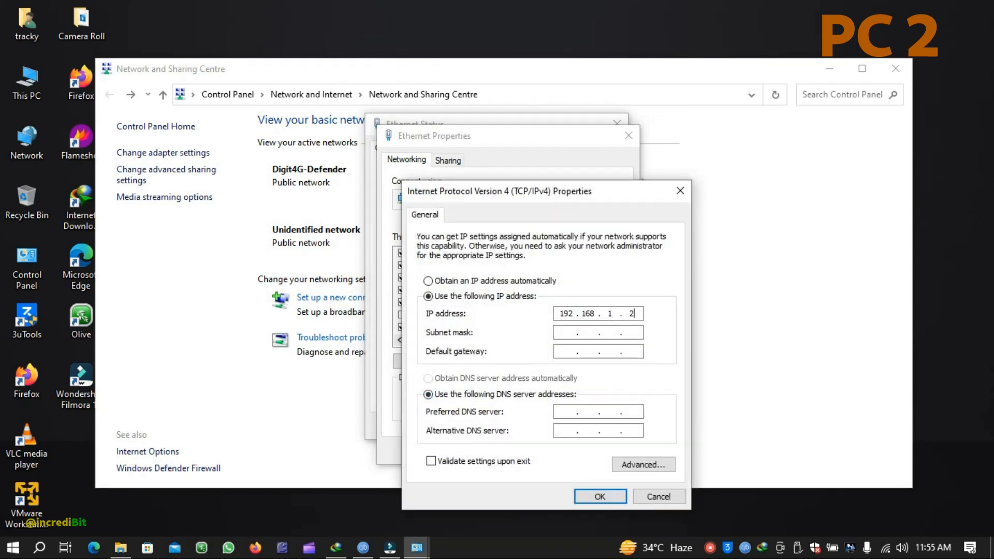
Enter subnet mask 255.255.255.0, default gateway 192.168.1.1 and preferred DNS server 8.8.8.8, save the settings, and allow PC 2 to be discoverable on the network
{"action": "left_click", "coordinate": [584, 332]}
{"action": "type", "text": "192.168.1.18.8.8"}
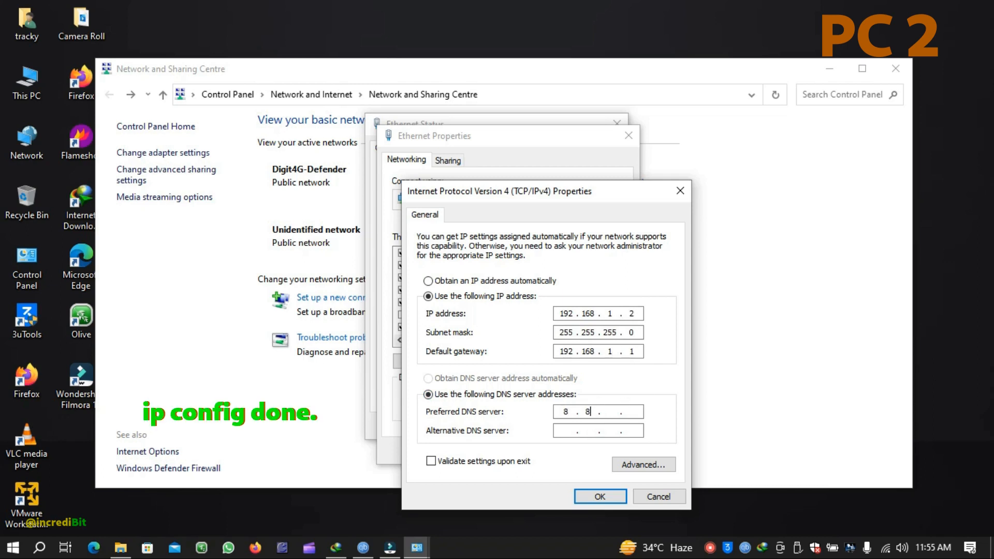
{"action": "type", "text": "8"}
{"action": "left_click", "coordinate": [601, 497]}
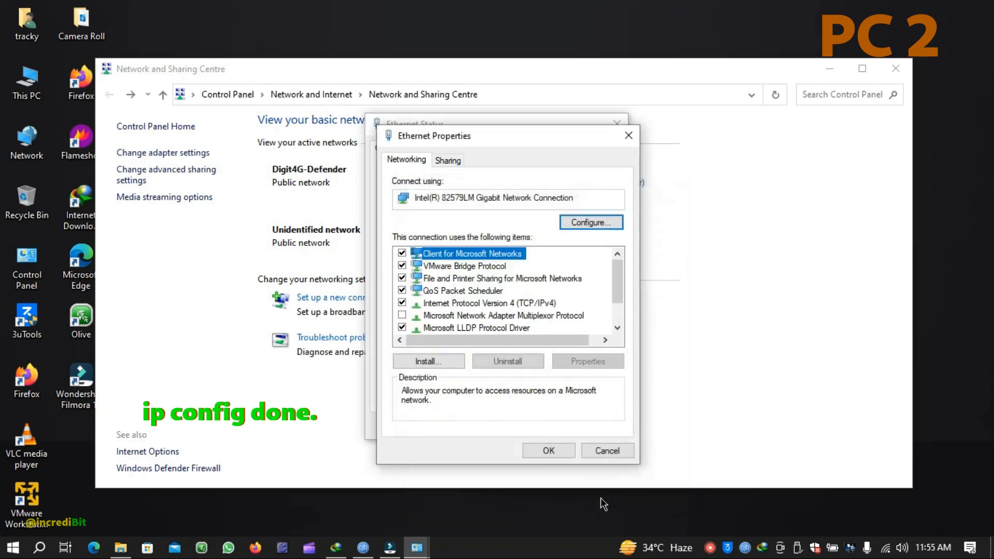
{"action": "left_click", "coordinate": [549, 451]}
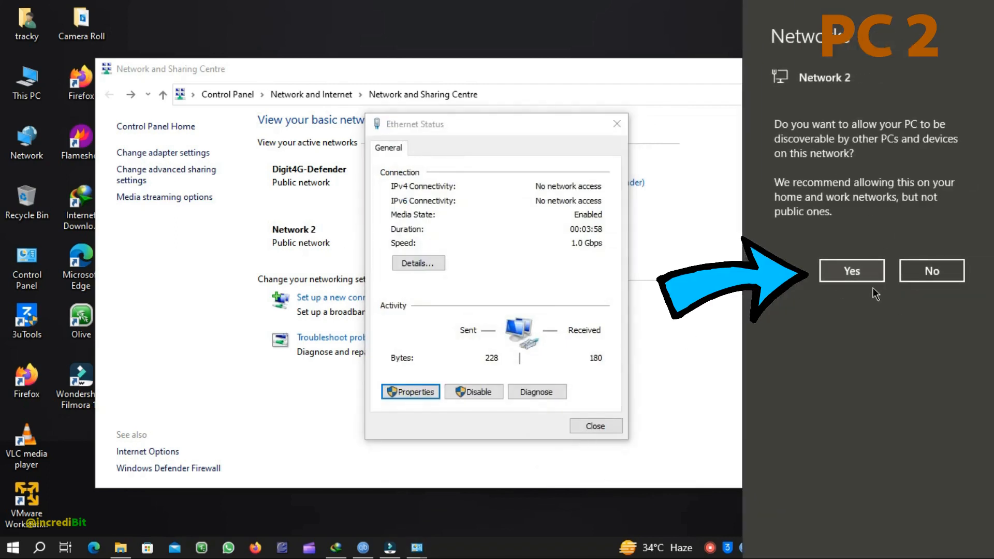
{"action": "left_click", "coordinate": [855, 272]}
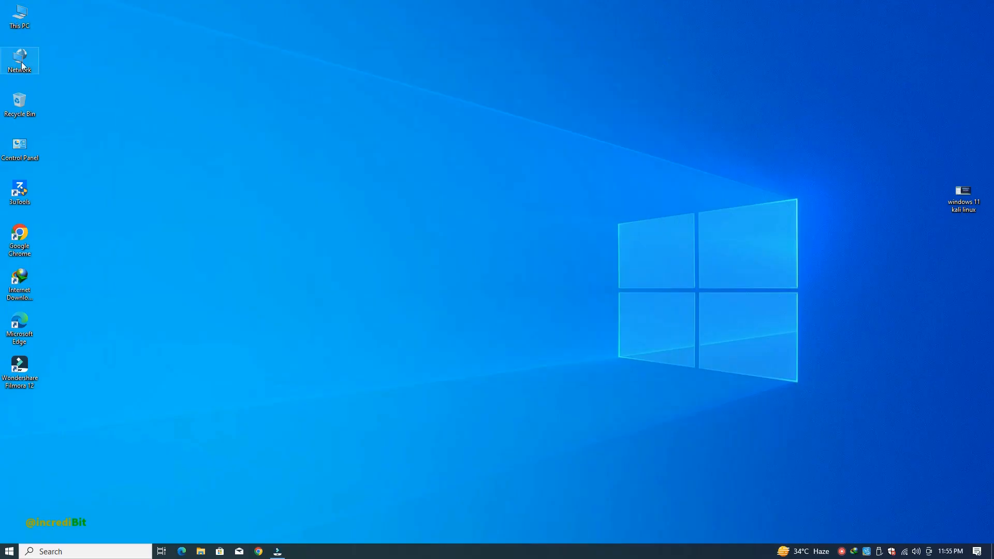
On PC 1, open the Network folder and refresh it to check which computers are listed
{"action": "double_click", "coordinate": [21, 62]}
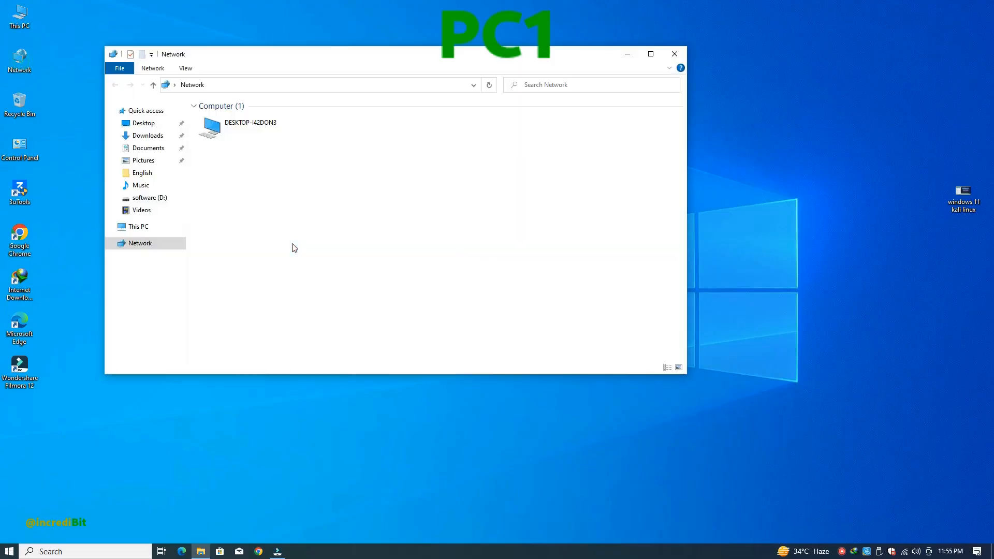
{"action": "right_click", "coordinate": [287, 226]}
{"action": "left_click", "coordinate": [321, 215]}
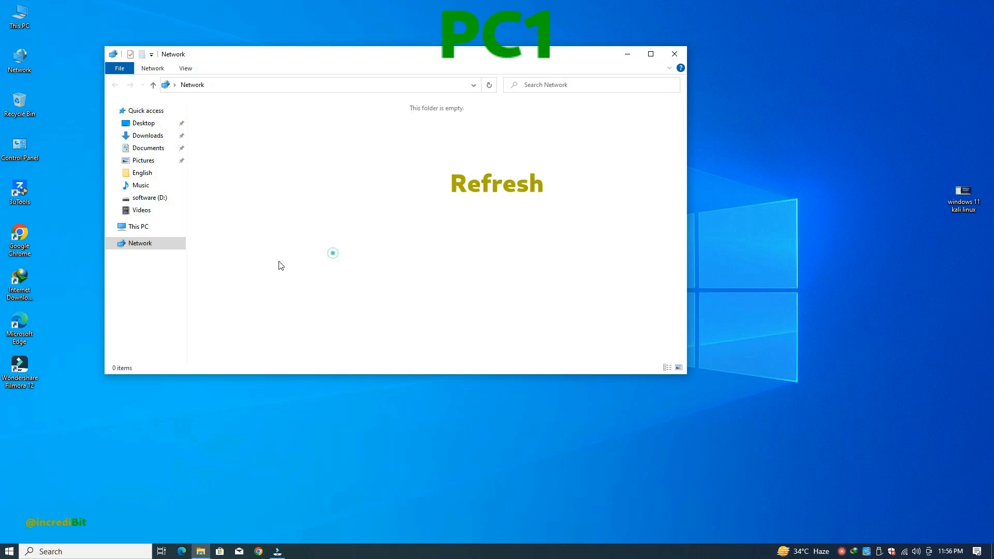
{"action": "left_click", "coordinate": [154, 247]}
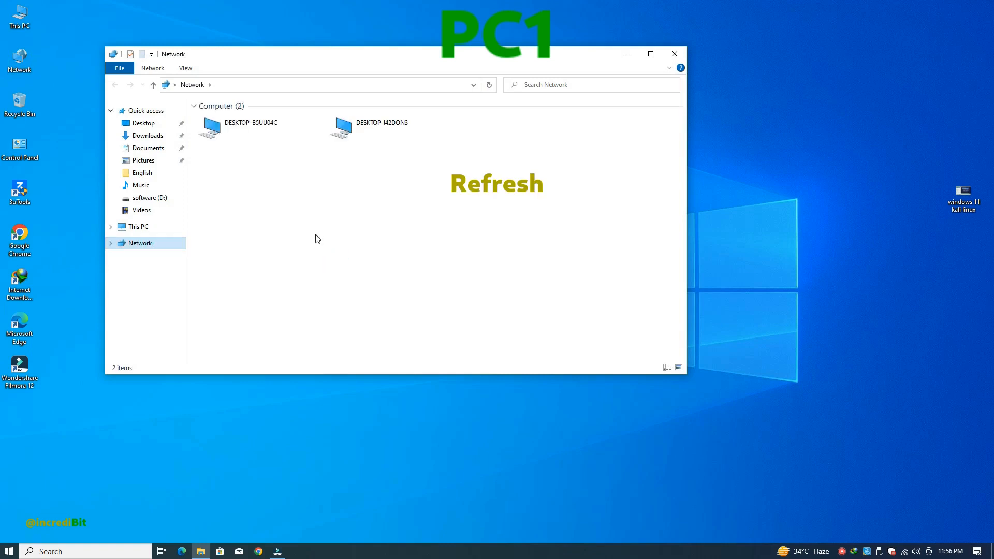
{"action": "left_click_drag", "start_coordinate": [208, 115], "coordinate": [399, 157]}
In the software (D:) drive, open the option to give specific people access to the windows setup folder
{"action": "double_click", "coordinate": [19, 16]}
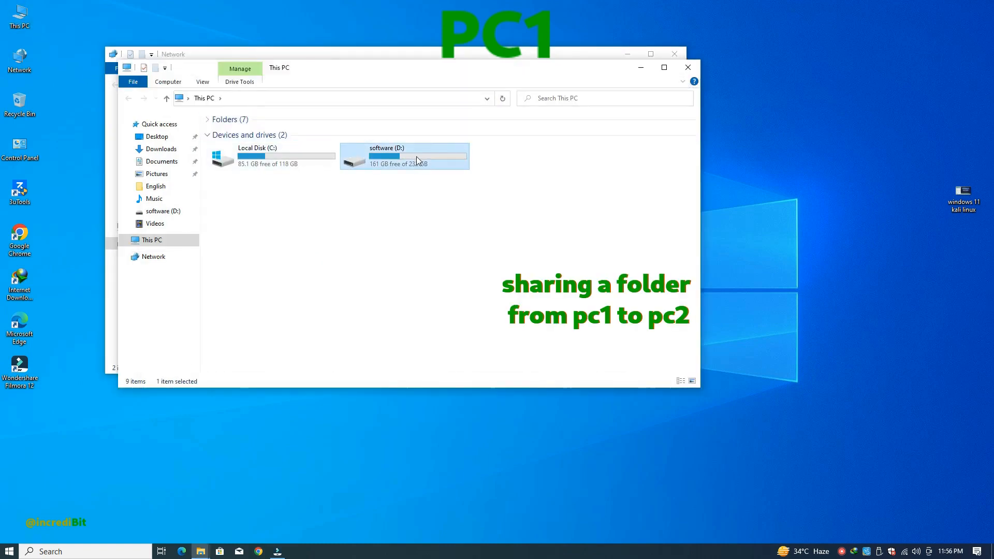
{"action": "double_click", "coordinate": [417, 156]}
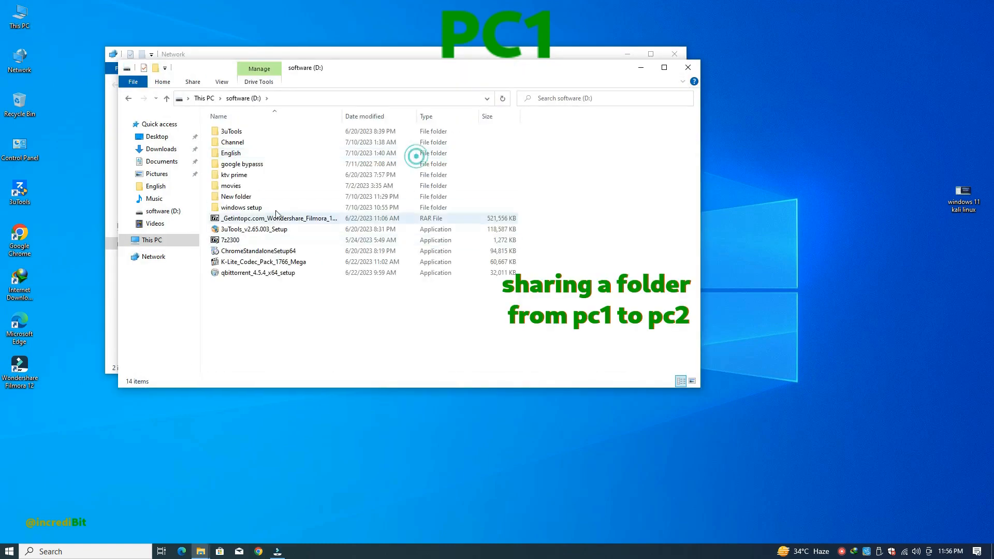
{"action": "right_click", "coordinate": [234, 210]}
{"action": "left_click", "coordinate": [351, 340]}
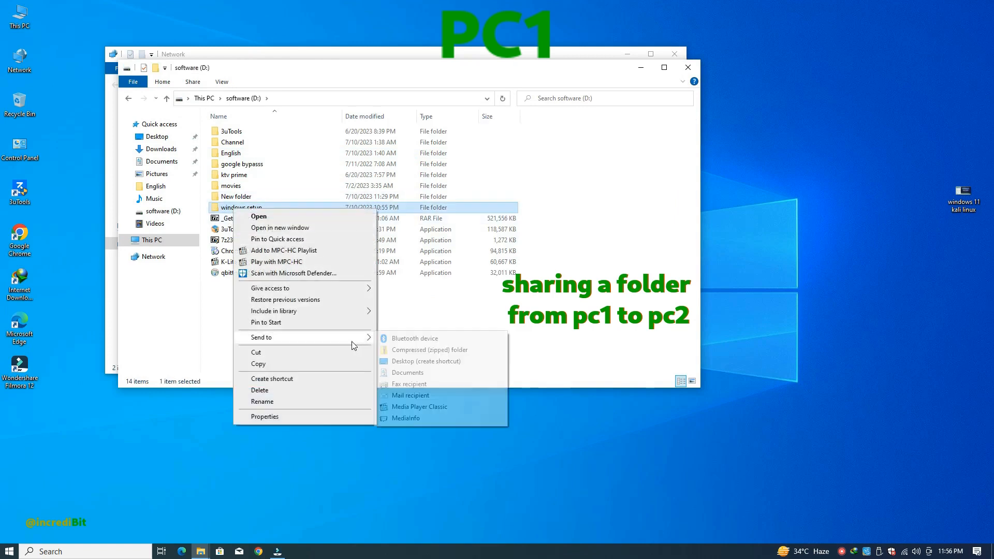
{"action": "left_click", "coordinate": [299, 288]}
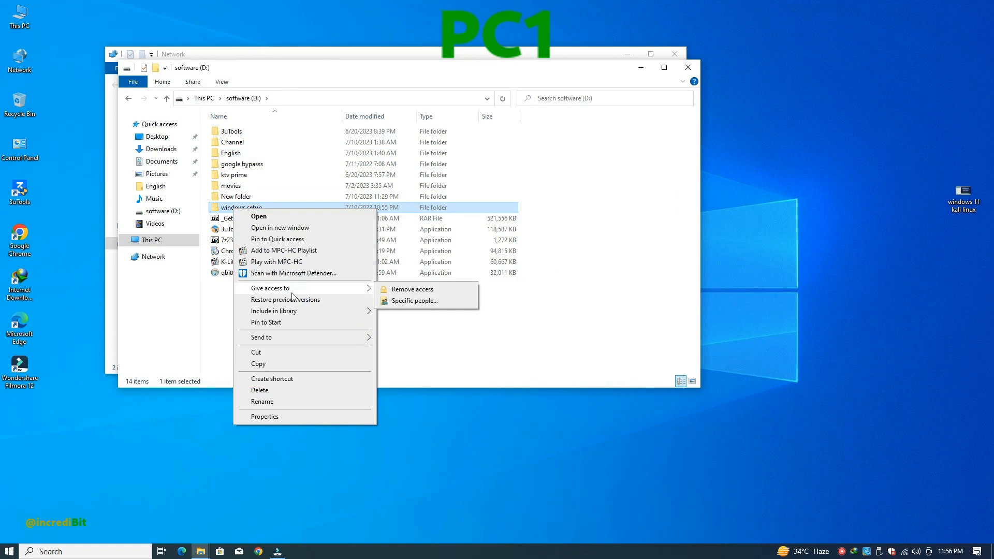
{"action": "left_click", "coordinate": [406, 302]}
Share the windows setup folder with Everyone at Read/Write permission and check it among PC 1's network shares
{"action": "left_click", "coordinate": [572, 249]}
{"action": "left_click", "coordinate": [403, 276]}
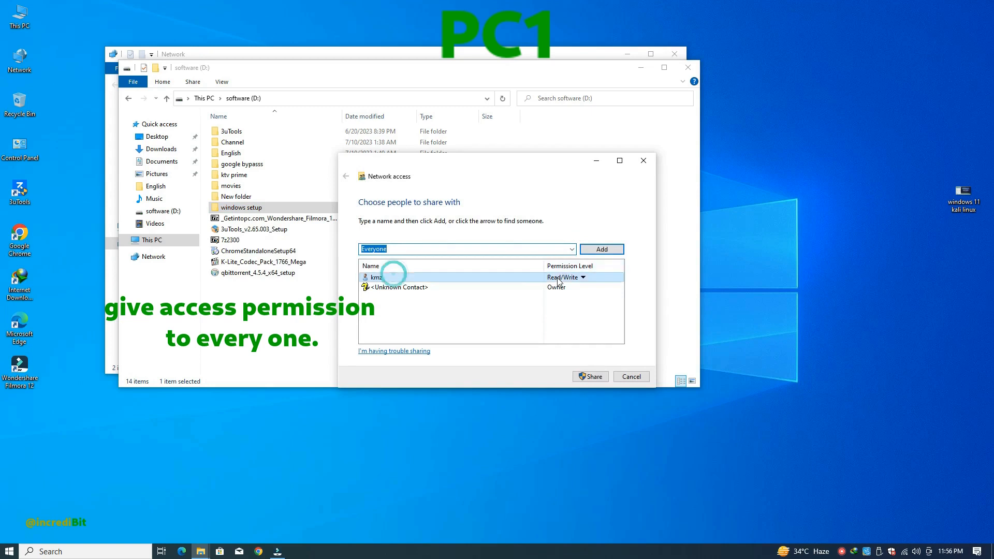
{"action": "left_click", "coordinate": [602, 249]}
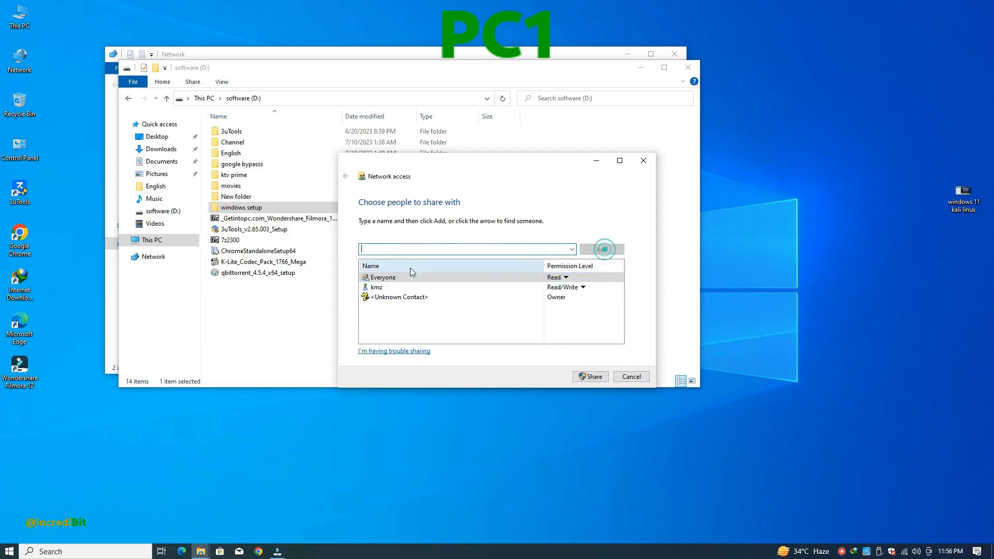
{"action": "left_click", "coordinate": [563, 278]}
{"action": "left_click", "coordinate": [600, 293]}
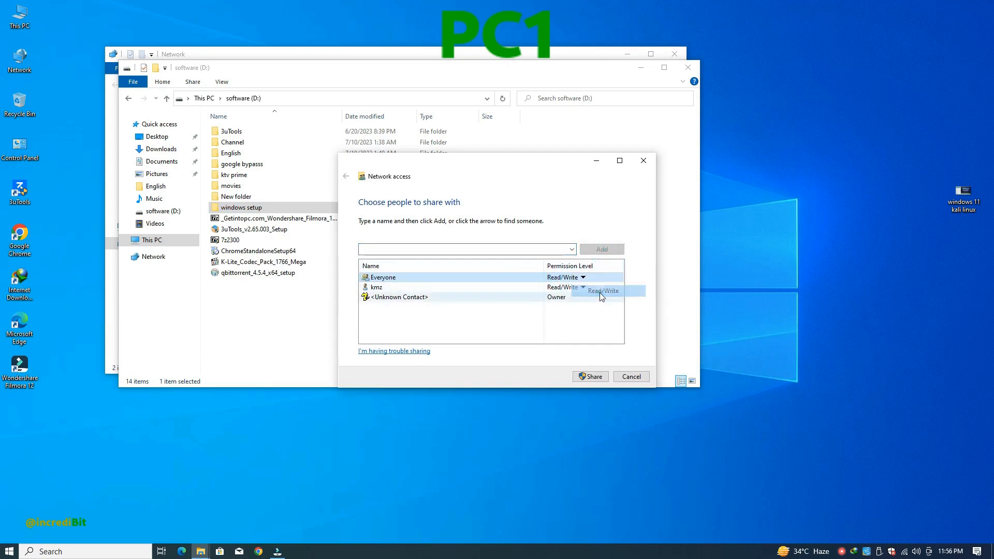
{"action": "left_click", "coordinate": [590, 377]}
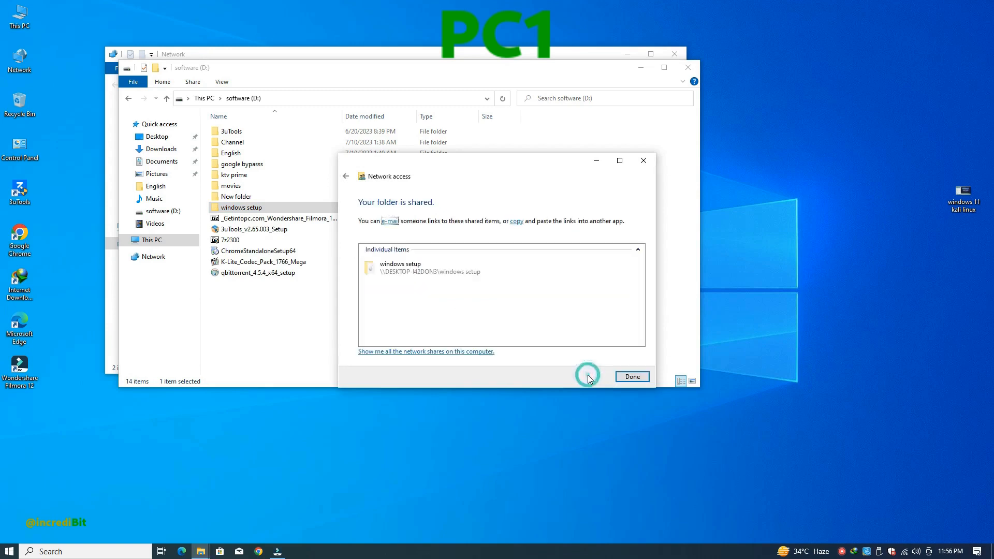
{"action": "left_click", "coordinate": [632, 376]}
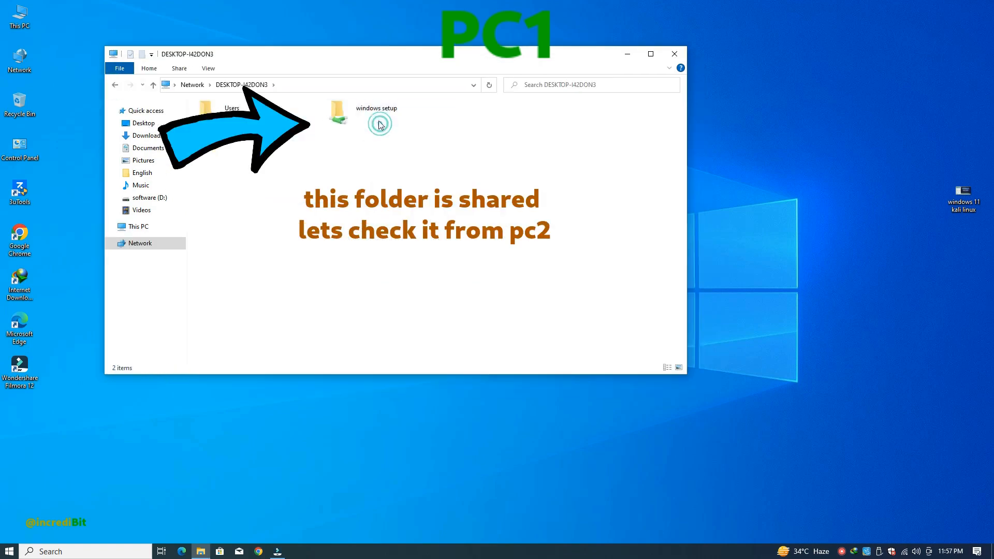
{"action": "left_click", "coordinate": [368, 125]}
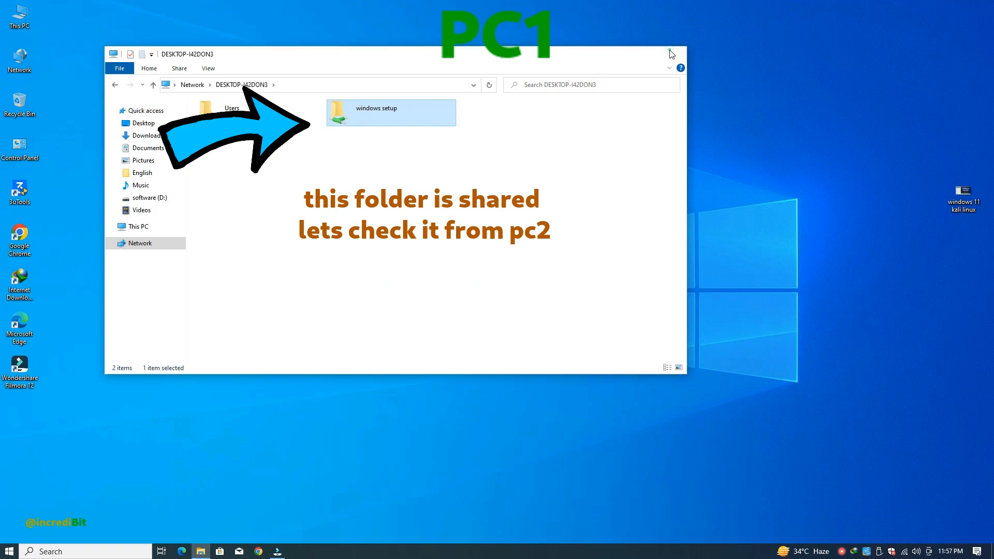
{"action": "left_click", "coordinate": [675, 53]}
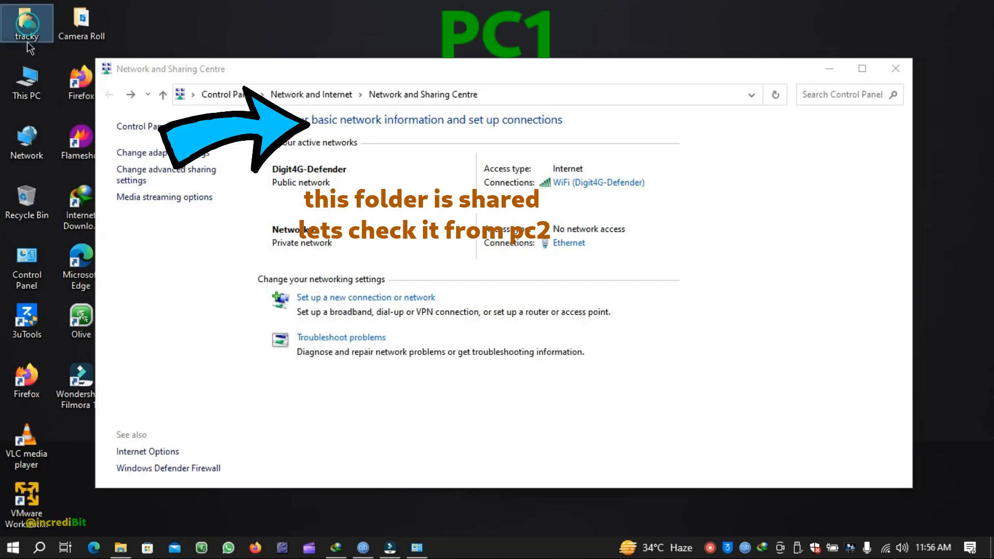
On PC 2, open the Network folder to look for PC 1 among the networked computers
{"action": "double_click", "coordinate": [26, 83]}
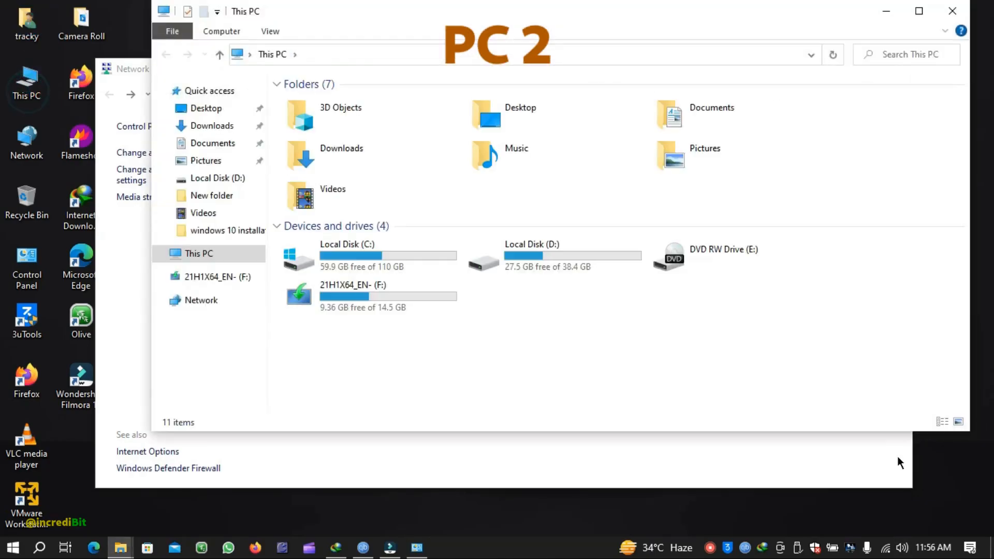
{"action": "left_click", "coordinate": [953, 11]}
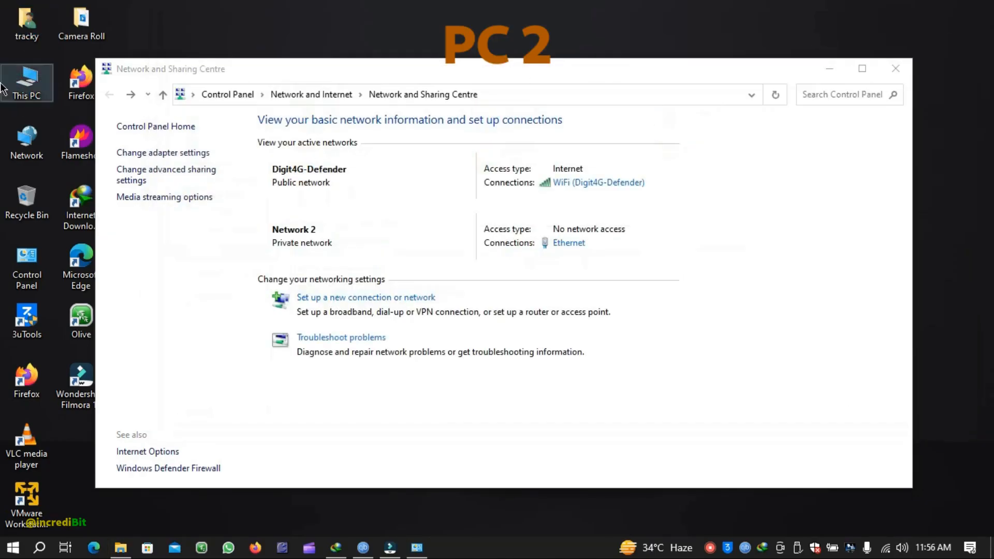
{"action": "left_click", "coordinate": [24, 149]}
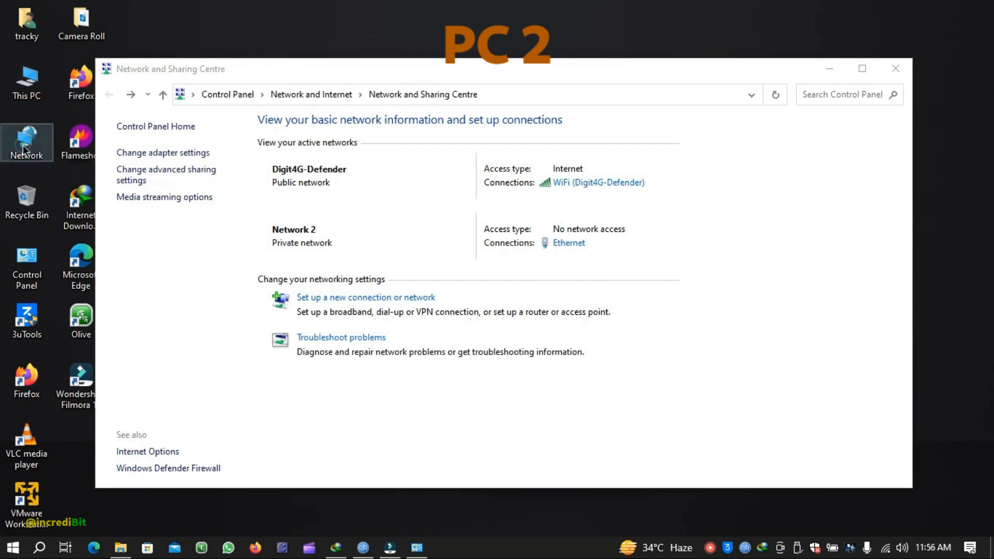
{"action": "double_click", "coordinate": [24, 149]}
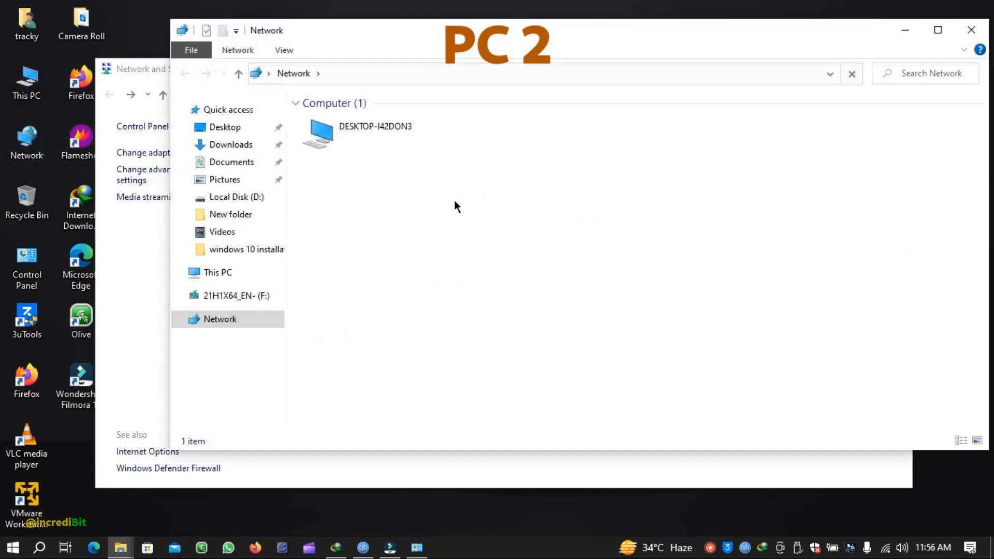
Open the windows setup share on DESKTOP-I42DON3, select all its contents to check access, and close the window
{"action": "double_click", "coordinate": [336, 125]}
{"action": "left_click", "coordinate": [554, 116]}
{"action": "double_click", "coordinate": [554, 109]}
{"action": "left_click_drag", "start_coordinate": [425, 231], "coordinate": [356, 104]}
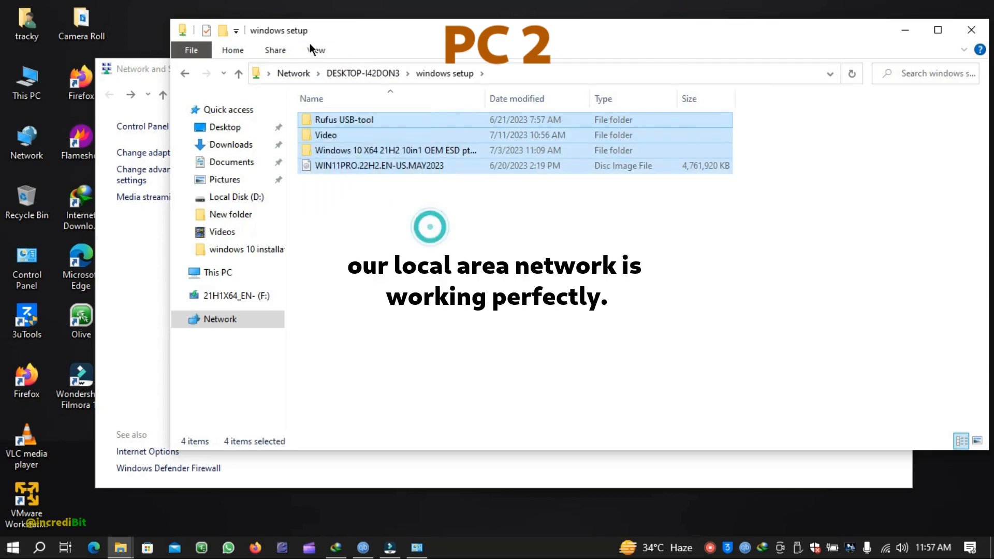
{"action": "left_click", "coordinate": [972, 29]}
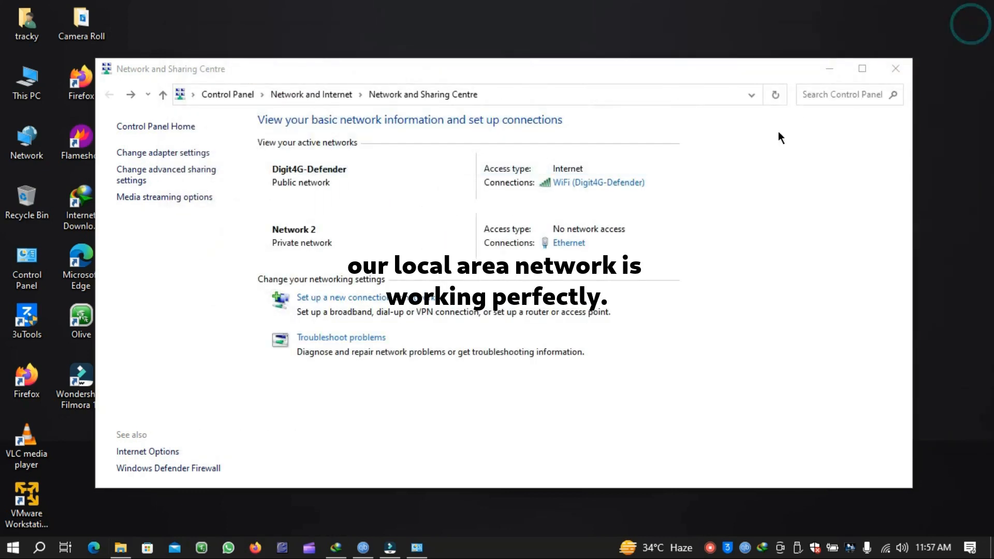